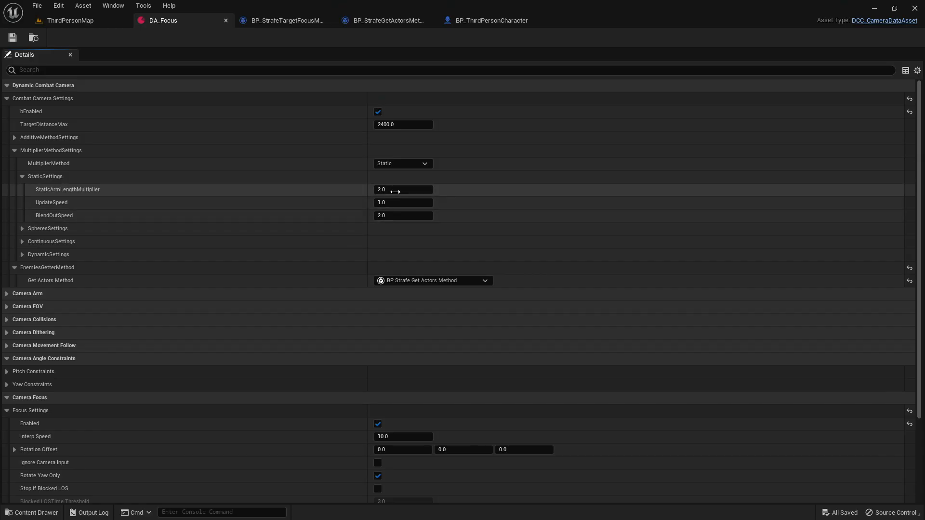
Set the StaticArmLengthMultiplier to 5.0 in the DA_Focus static settings and save the asset.
left_click(395, 191)
type("5")
key("Return")
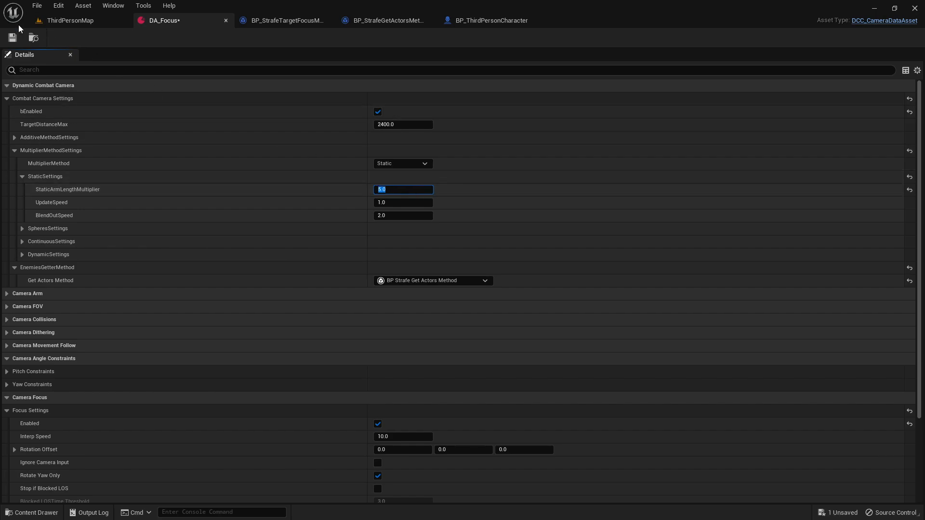
left_click(12, 38)
Play ThirdPersonMap and move the character around the enemy to check the static camera distance, ending the session when done.
left_click(76, 22)
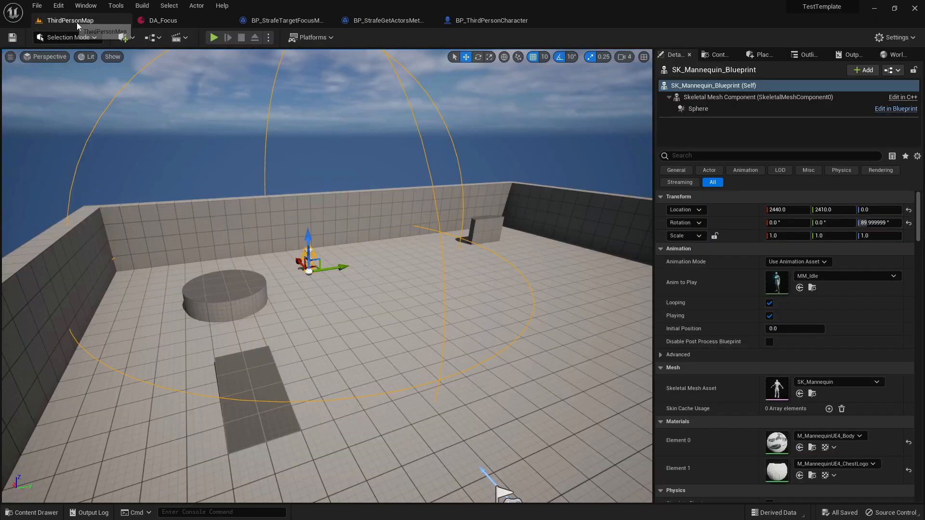
left_click(213, 37)
key("w")
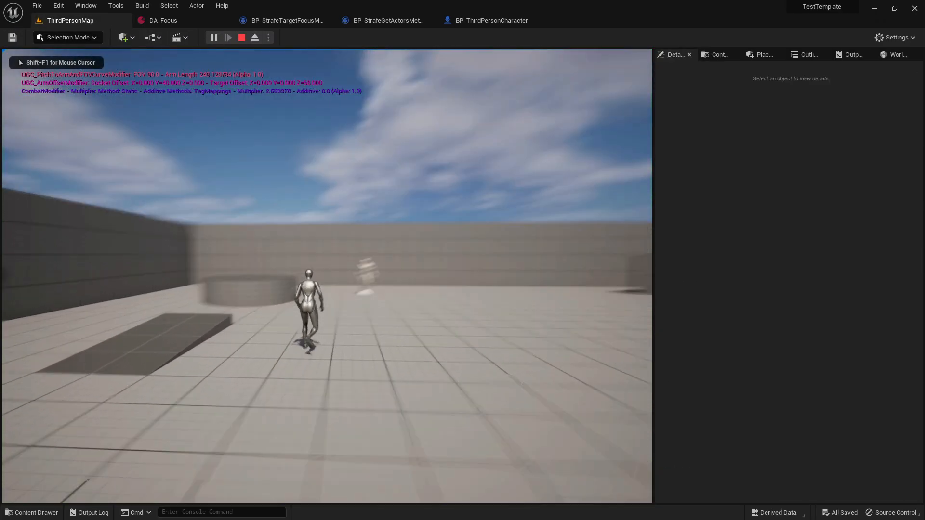
key("d")
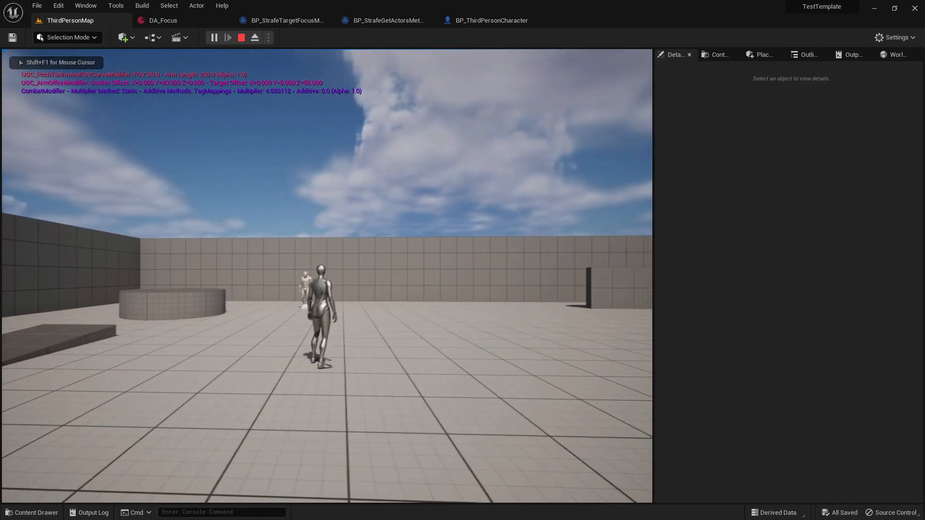
key("Escape")
Set the StaticArmLengthMultiplier in DA_Focus to 0.2.
left_click(189, 21)
left_click(405, 188)
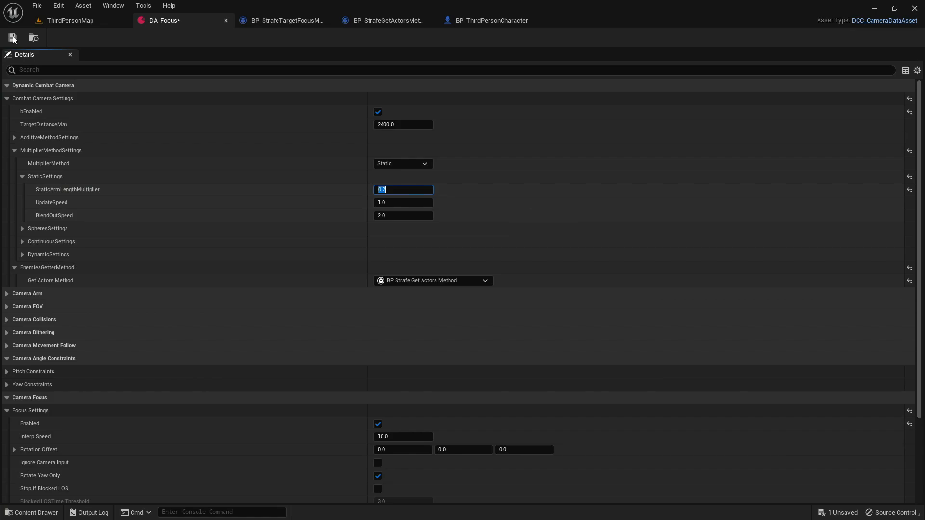
Play-test ThirdPersonMap with the 0.2 arm length multiplier, moving the character sideways and backward before stopping.
left_click(115, 20)
left_click(214, 37)
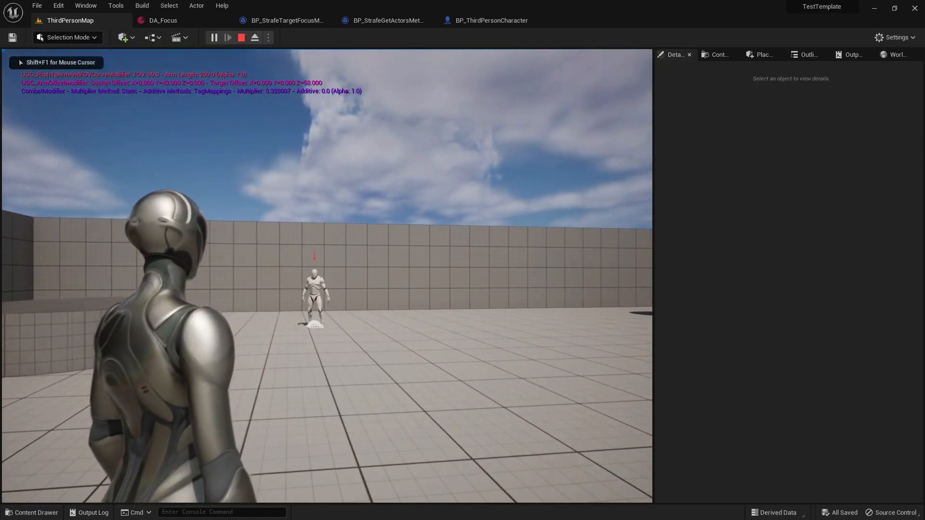
key("d")
key("s")
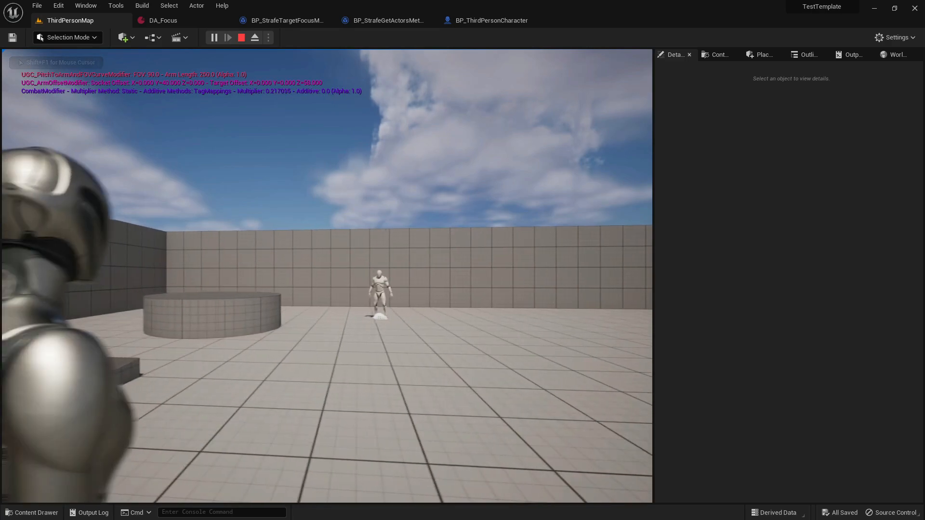
key("Escape")
Restore the StaticArmLengthMultiplier in DA_Focus to 2.0.
left_click(196, 22)
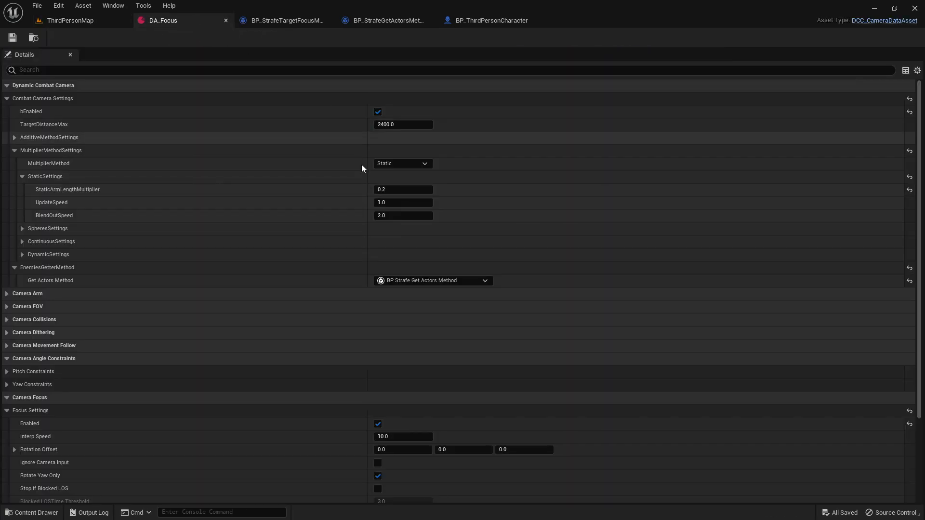
left_click(395, 192)
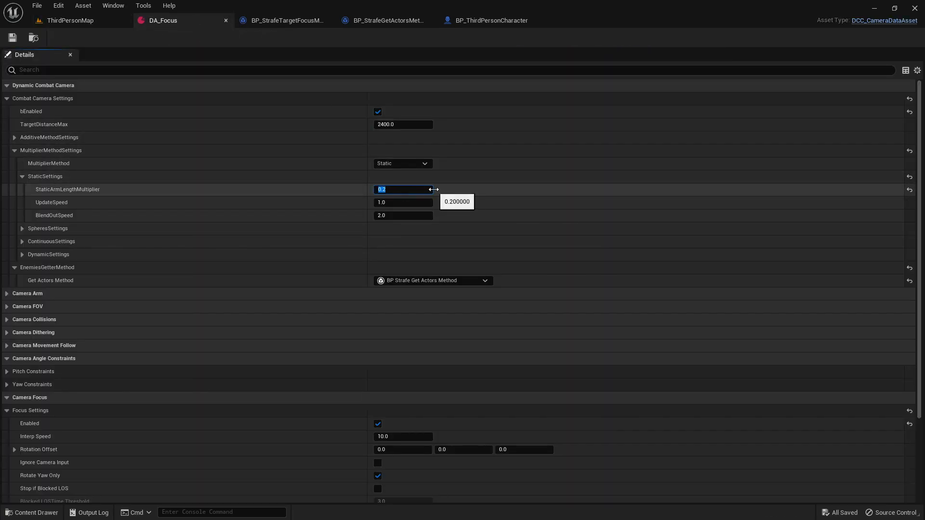
type("2")
key("Return")
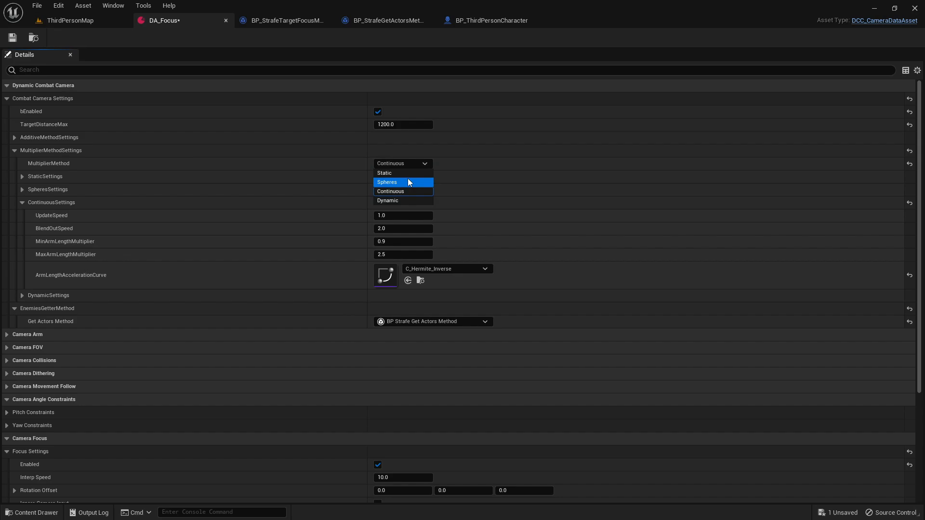
Switch the MultiplierMethod to Spheres, expand the SphereSettings array in place of the continuous settings, and save the asset.
left_click(408, 179)
left_click(21, 203)
left_click(22, 189)
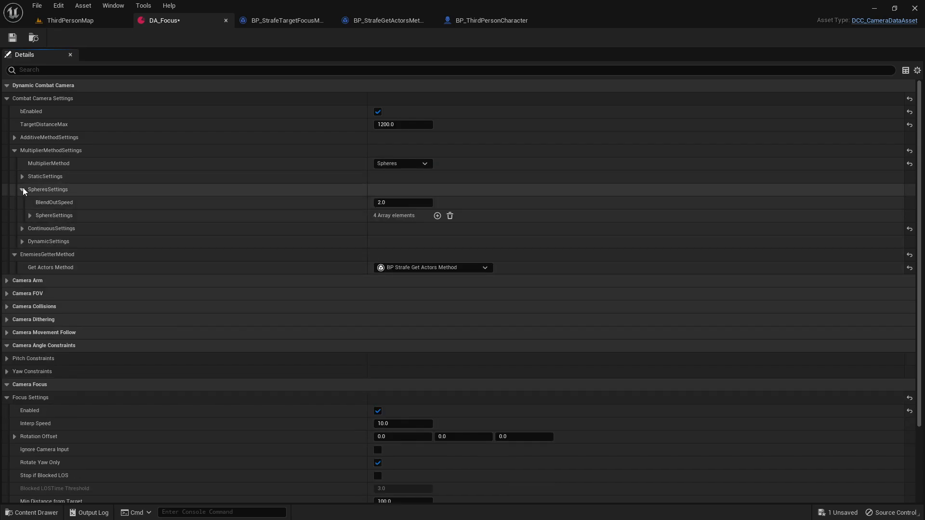
left_click(30, 215)
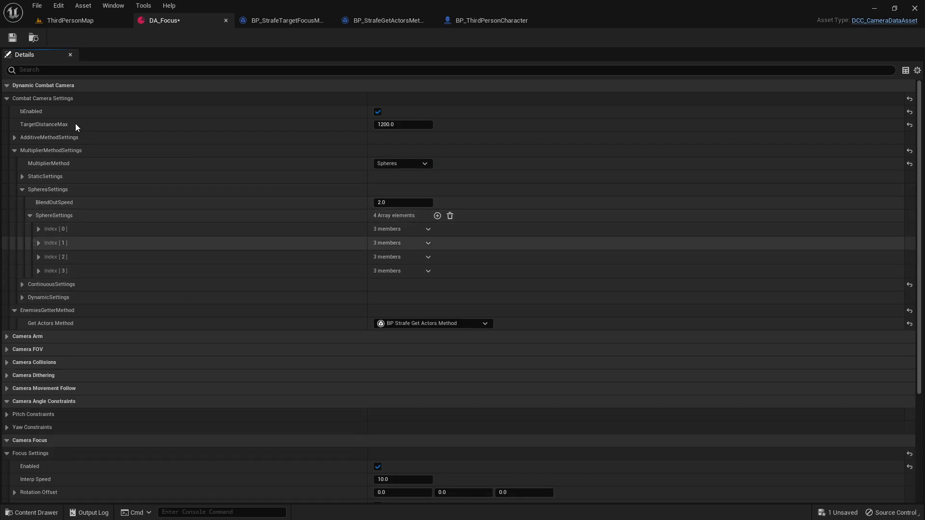
left_click(13, 37)
Play ThirdPersonMap and run toward and away from the enemy to check how the Spheres method changes camera distance.
left_click(70, 20)
left_click(213, 37)
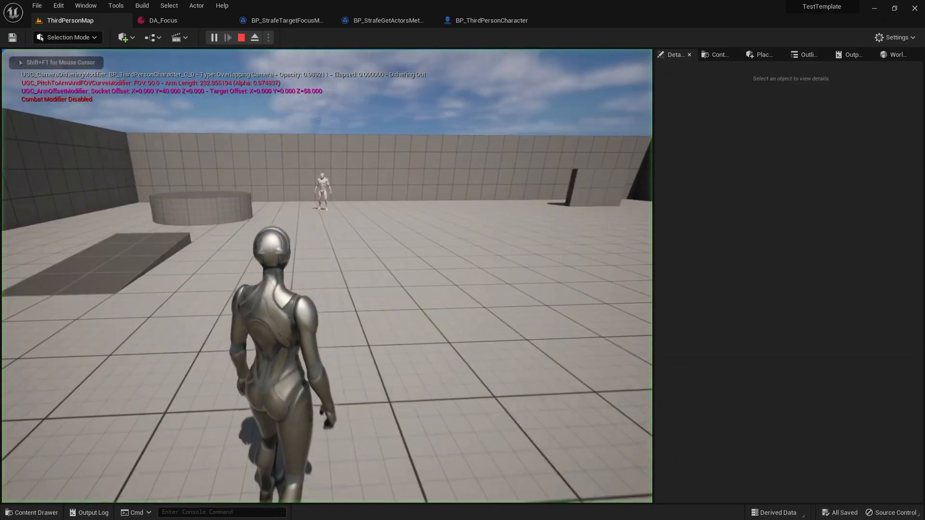
key("w")
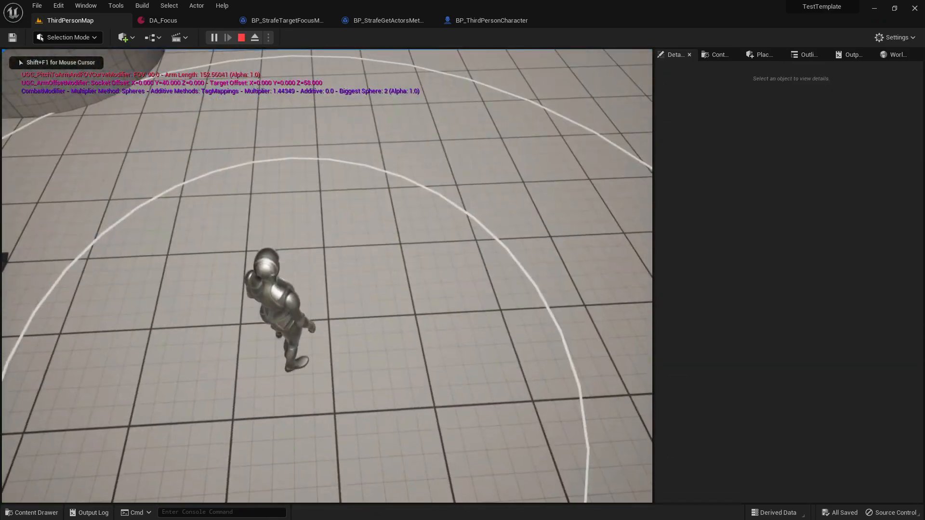
key("w")
key("w")
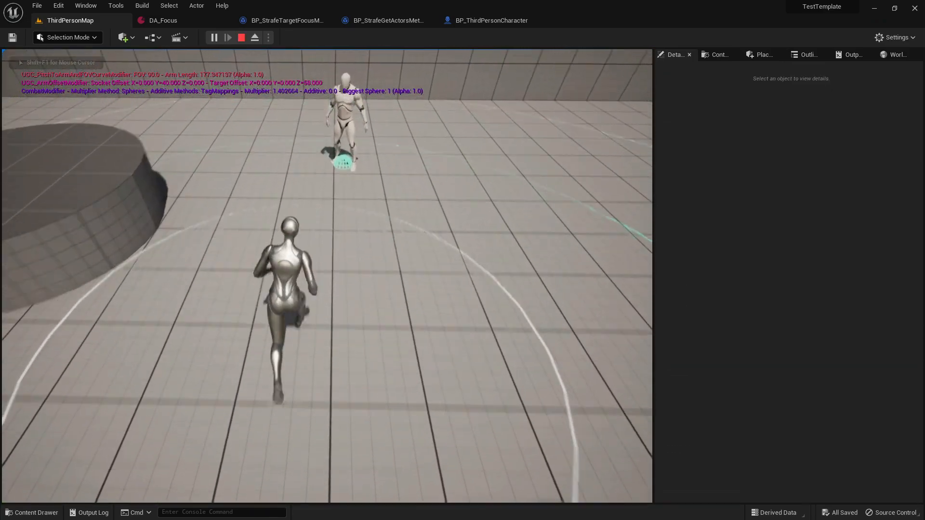
key("s")
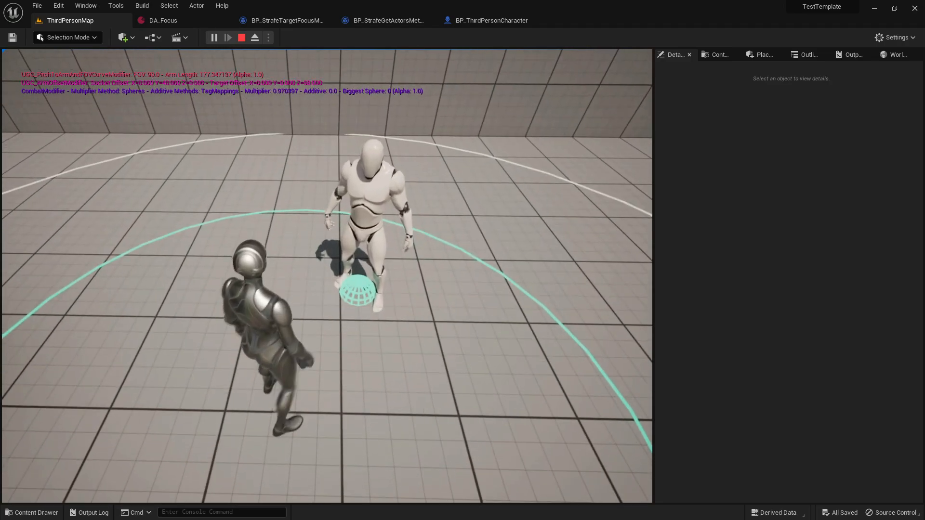
key("s")
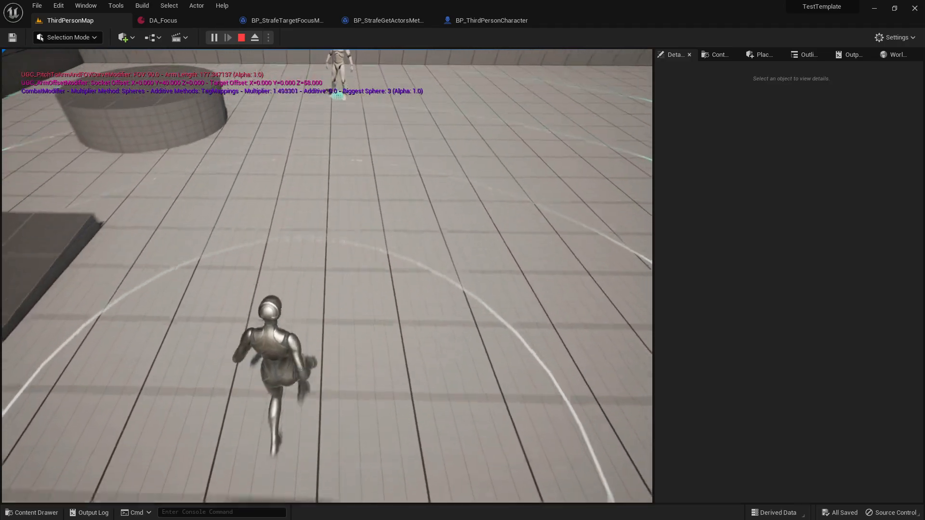
key("Escape")
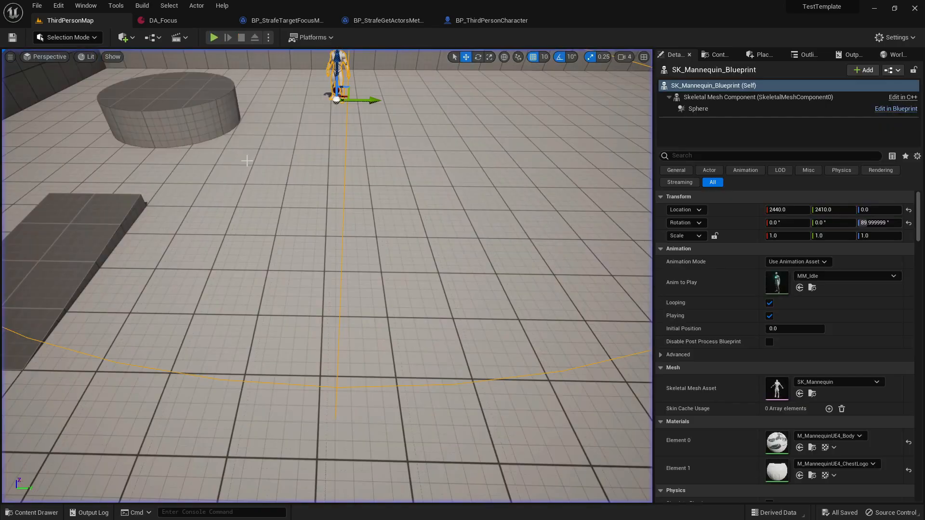
Expand SphereSettings entries 0 and 3 in DA_Focus and set the ArmLengthMultiplier of entry 3 to 5.0.
left_click(188, 19)
scroll(207, 250, "up", 3)
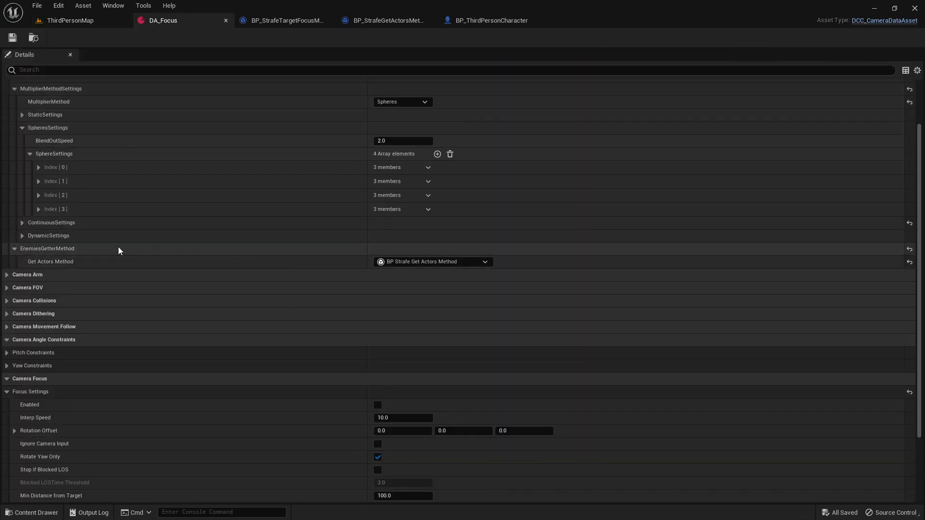
scroll(40, 216, "up", 3)
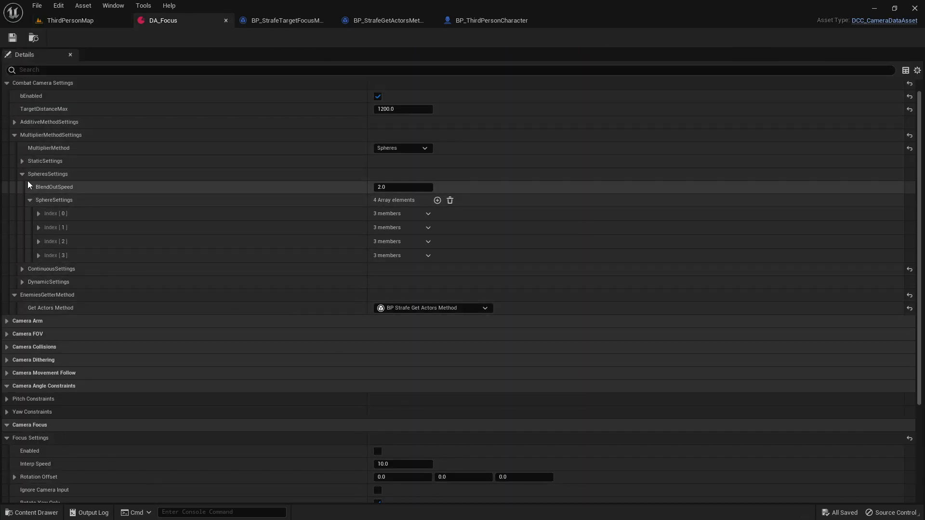
left_click(39, 213)
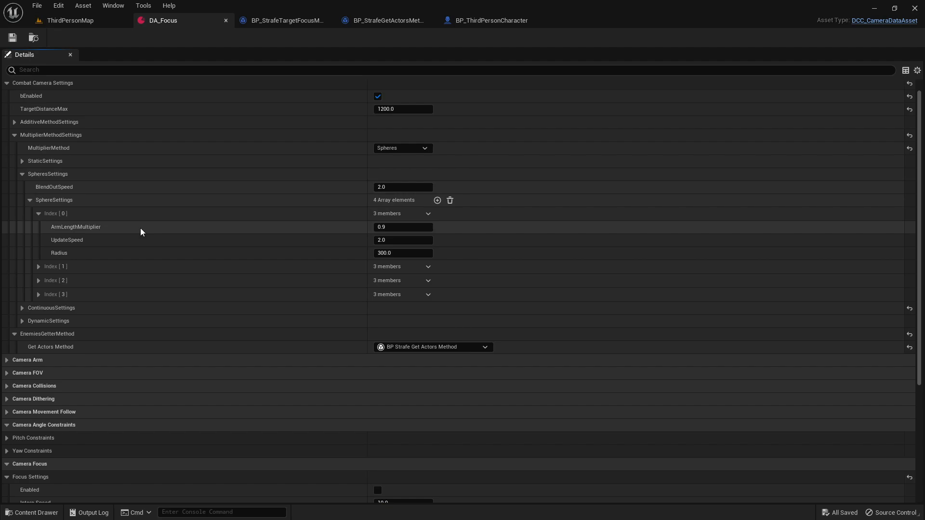
left_click(39, 295)
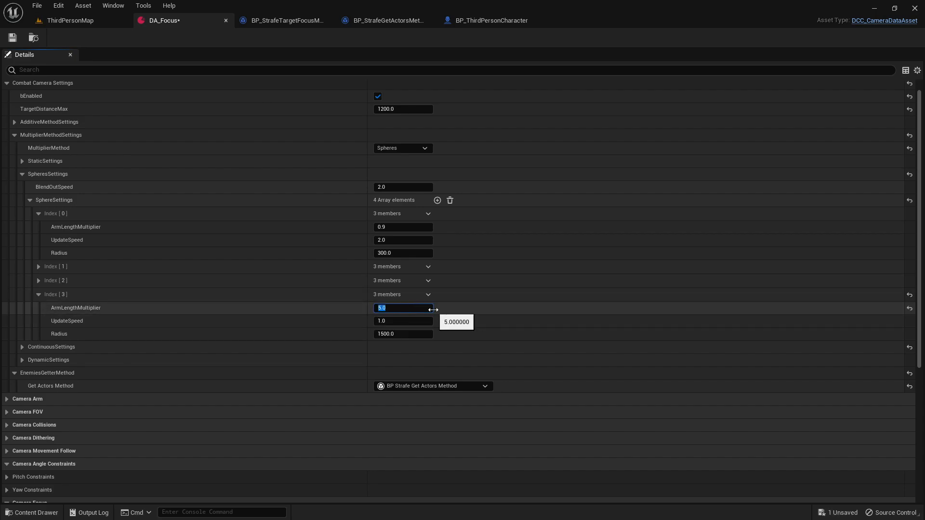
Play-test ThirdPersonMap again, running toward the enemy to compare camera distance between the outermost and inner spheres.
left_click(65, 21)
left_click(213, 38)
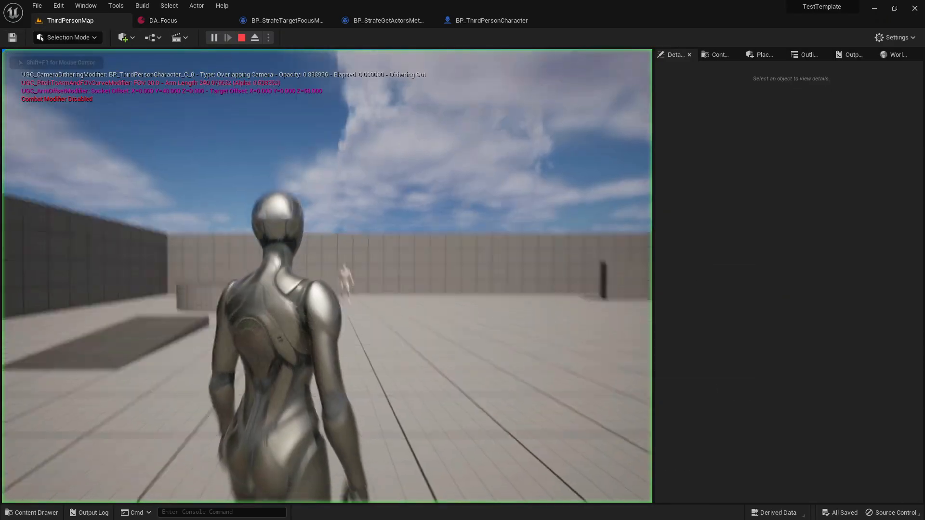
key("w")
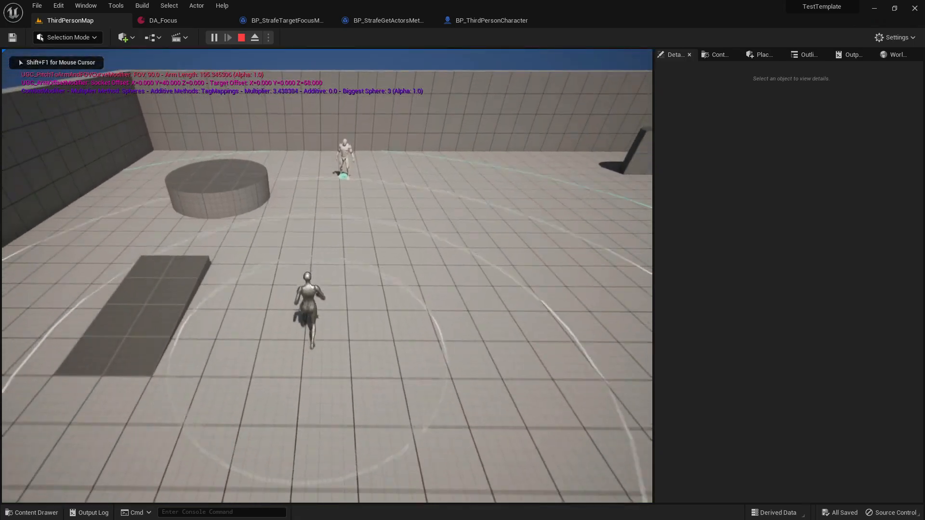
key("w")
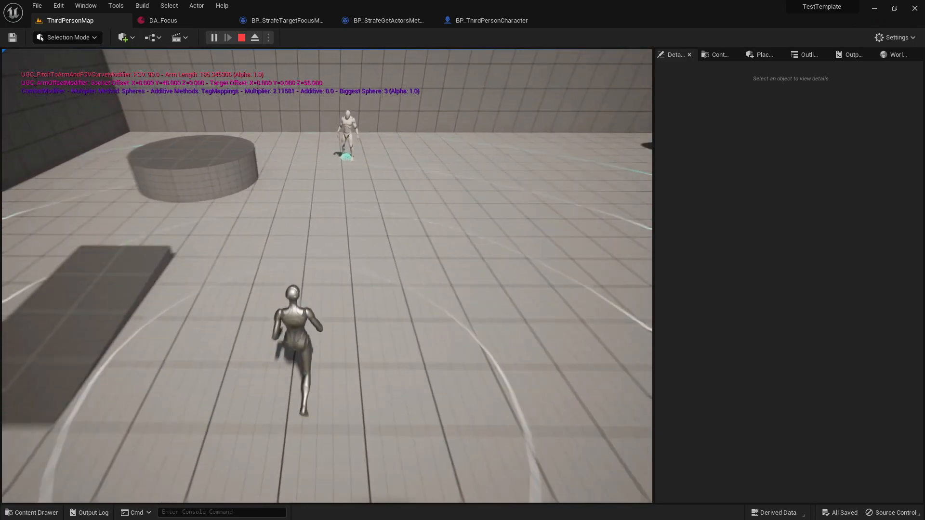
key("w")
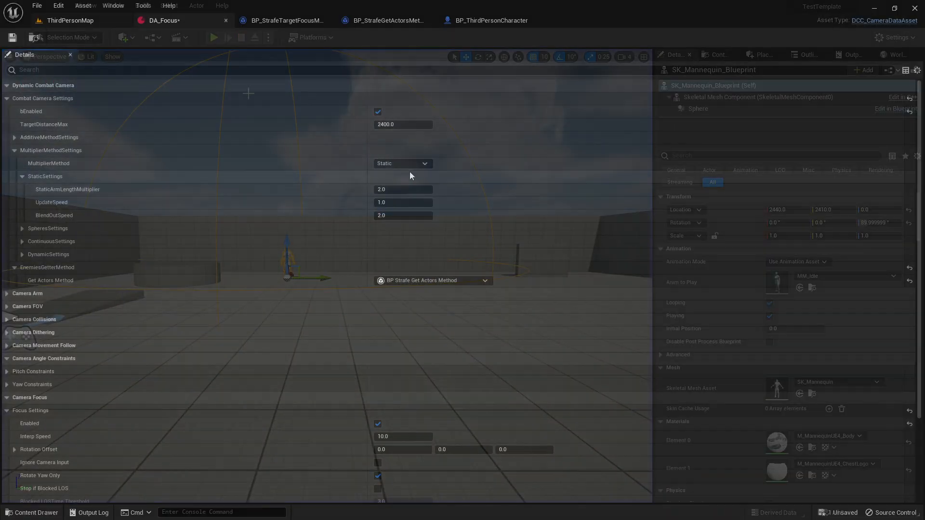
Set the MultiplierMethod to Continuous with a MaxArmLengthMultiplier of 5.0 in ContinuousSettings, and save the asset.
left_click(410, 165)
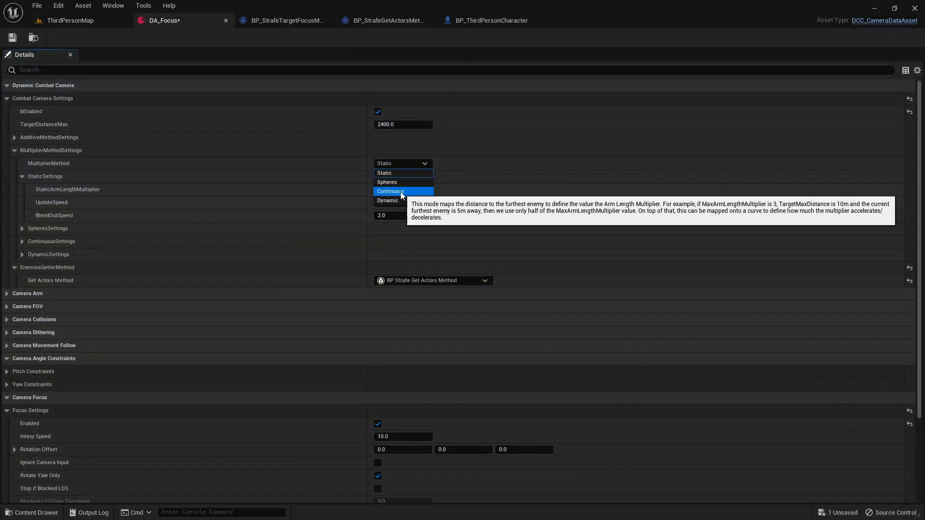
left_click(401, 192)
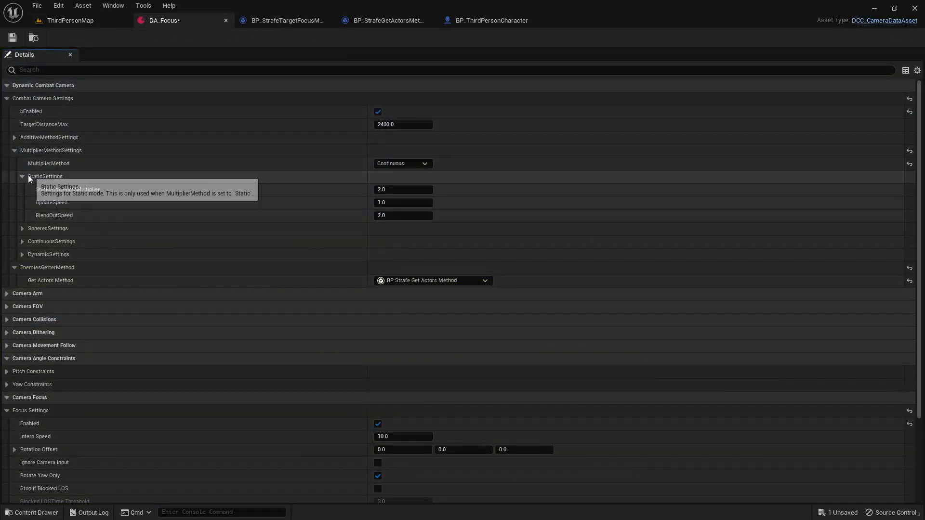
left_click(22, 176)
left_click(22, 202)
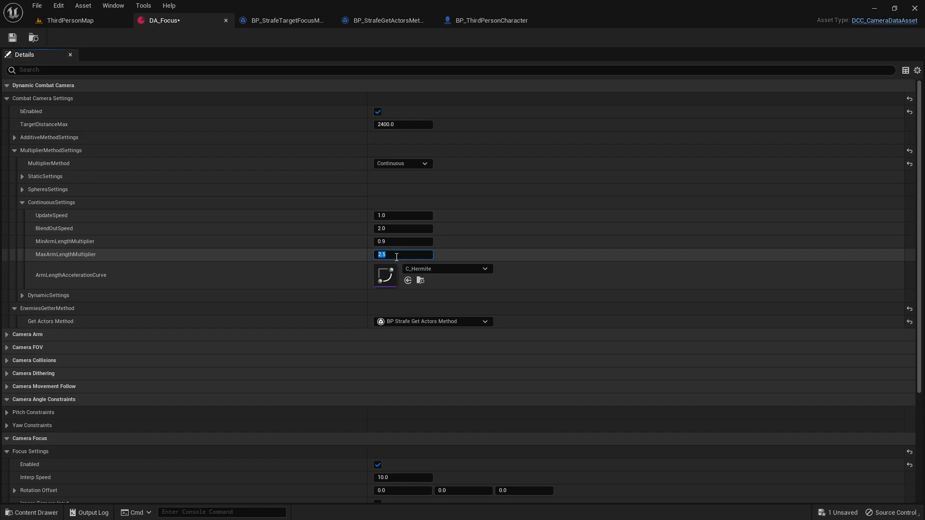
left_click(13, 37)
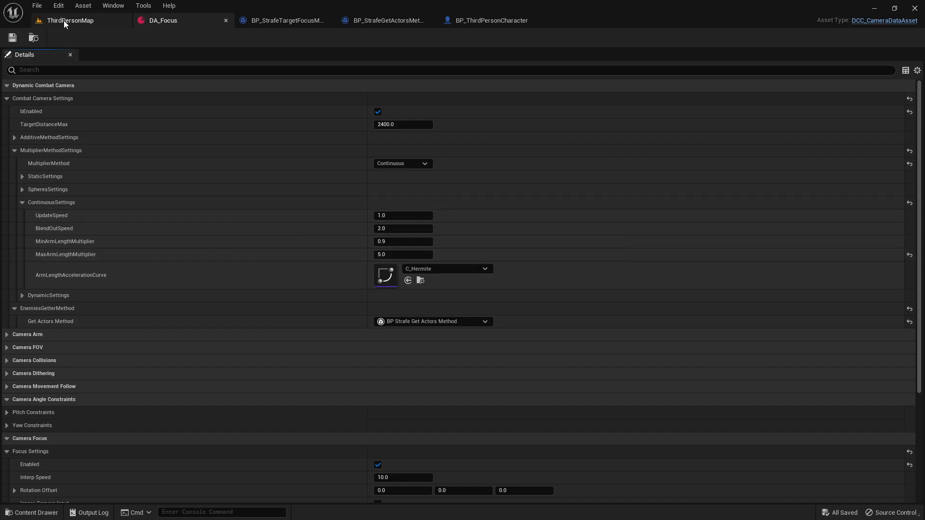
Play ThirdPersonMap and run up to the enemy and back away to check the Continuous method's camera distance.
left_click(68, 20)
left_click(215, 37)
key("w")
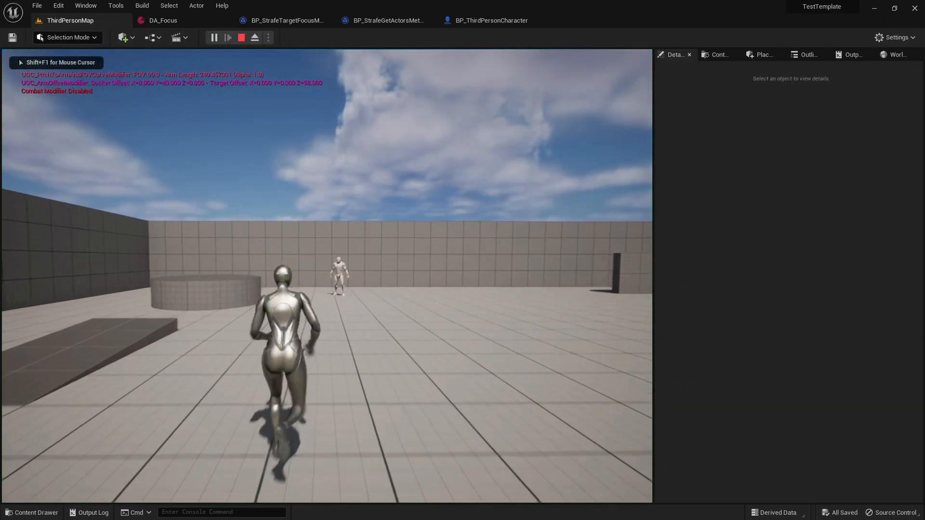
key("w")
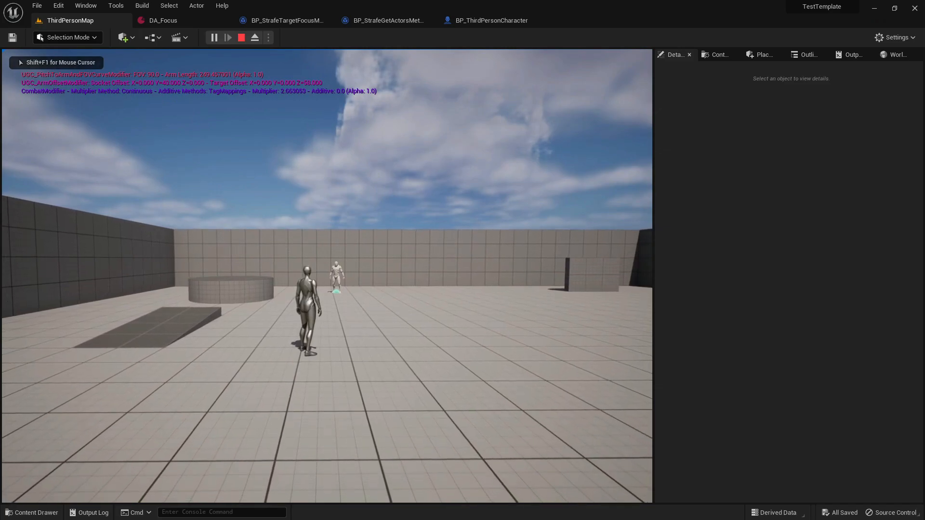
key("w")
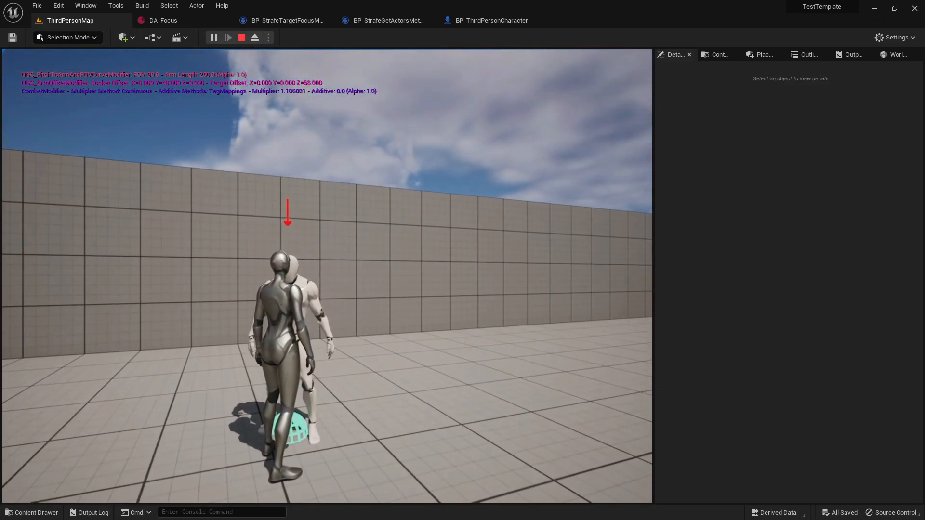
key("s")
key("s")
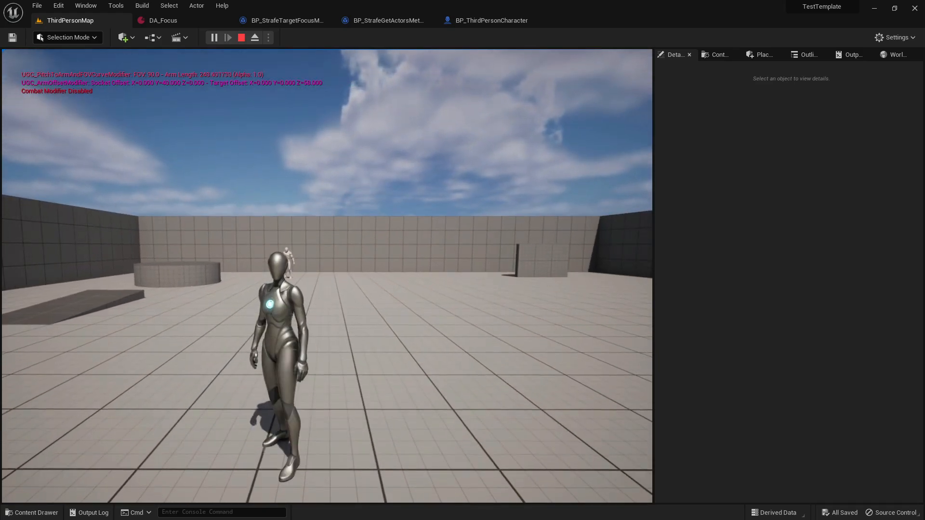
key("Escape")
Set the ArmLengthAccelerationCurve in DA_Focus's ContinuousSettings to C_Hermite_Inverse and save the asset.
left_click(186, 20)
left_click(449, 268)
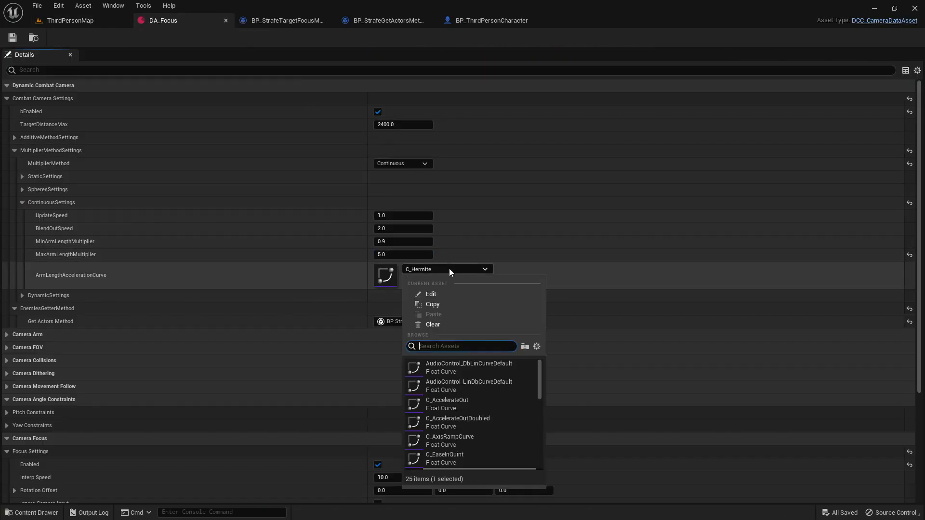
scroll(475, 425, "down", 1)
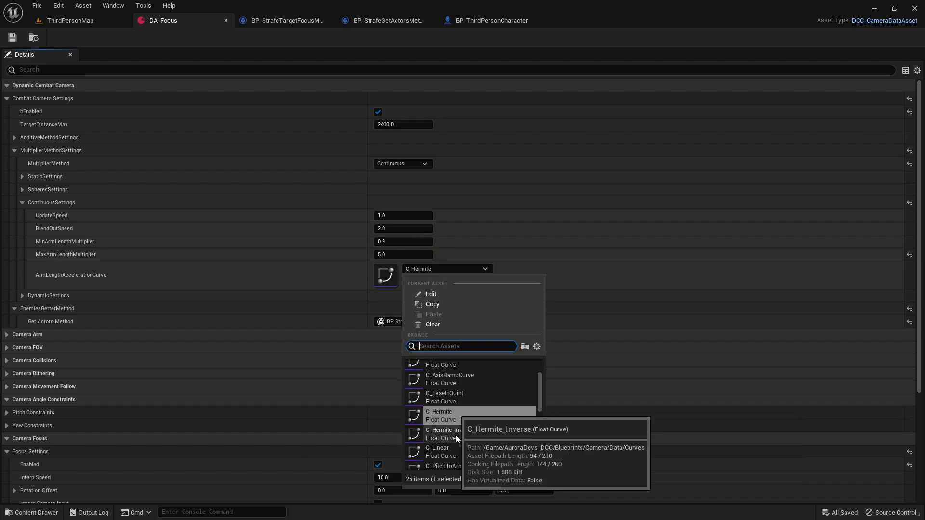
left_click(455, 435)
key("ctrl+s")
Play ThirdPersonMap and run up to the enemy and back away to check the Continuous method with the inverse Hermite curve.
left_click(111, 20)
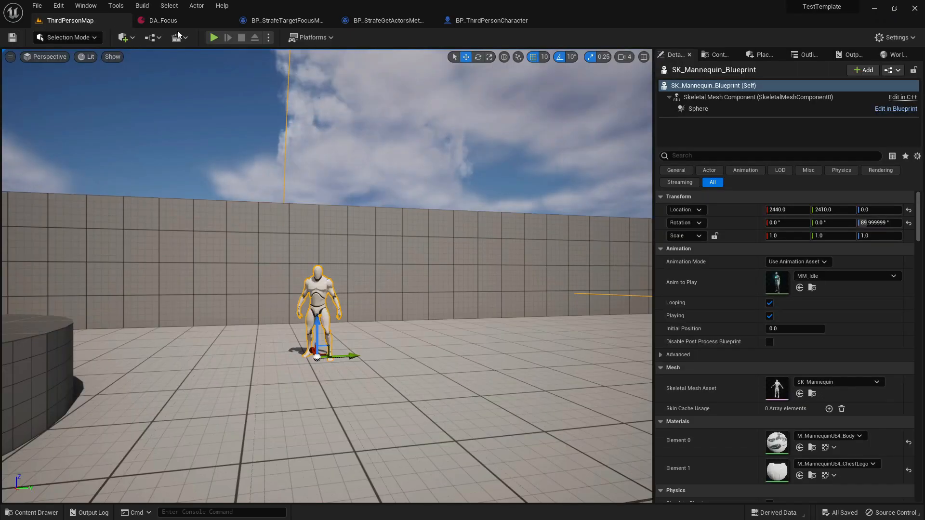
left_click(212, 37)
key("w")
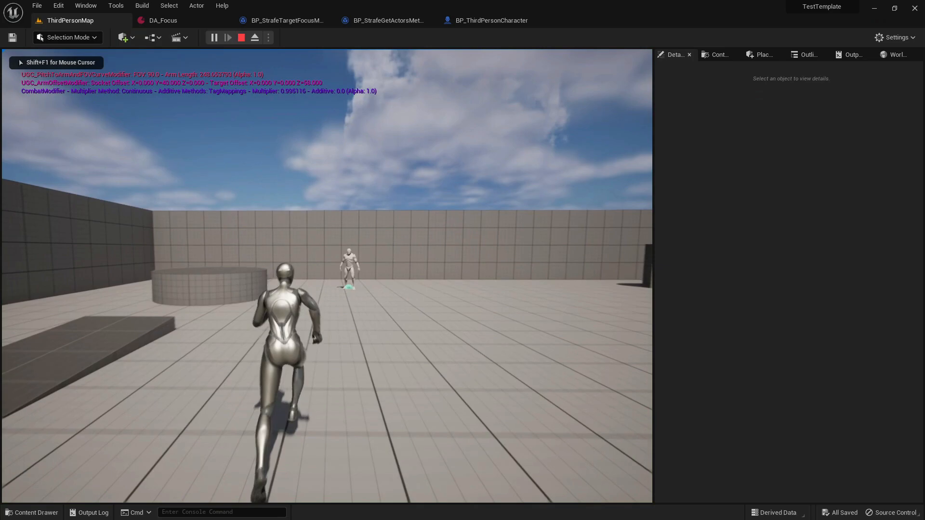
key("w")
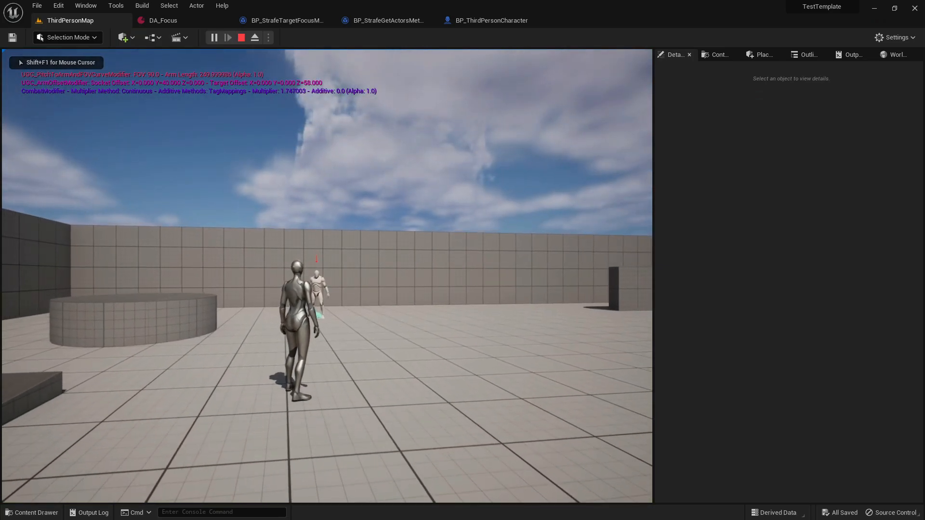
key("w")
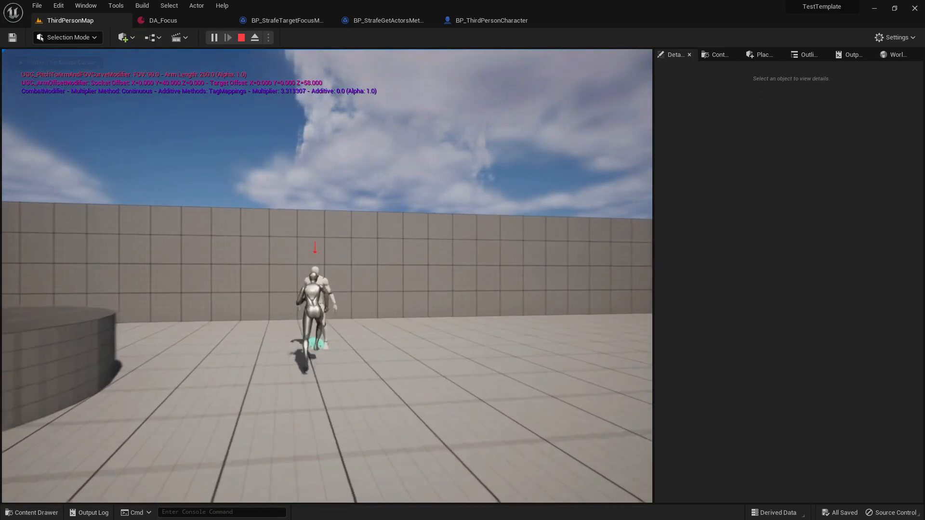
key("s")
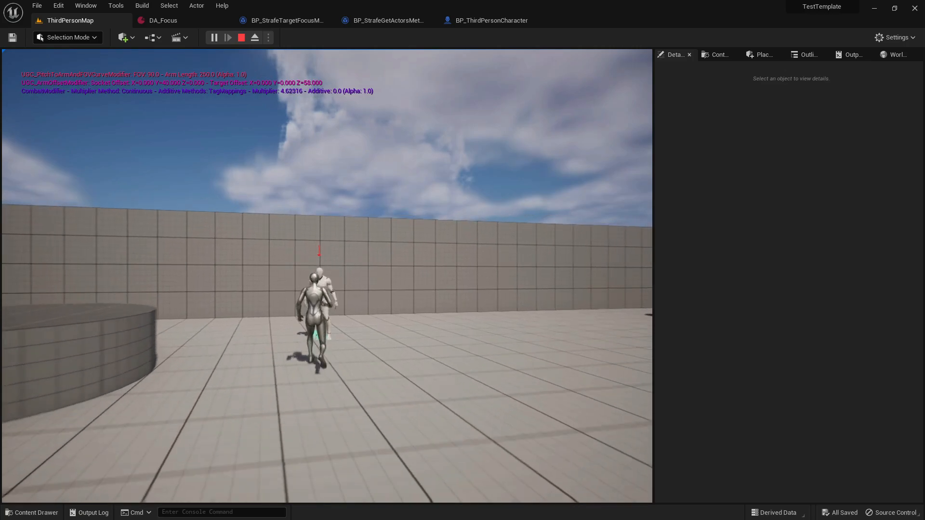
key("s")
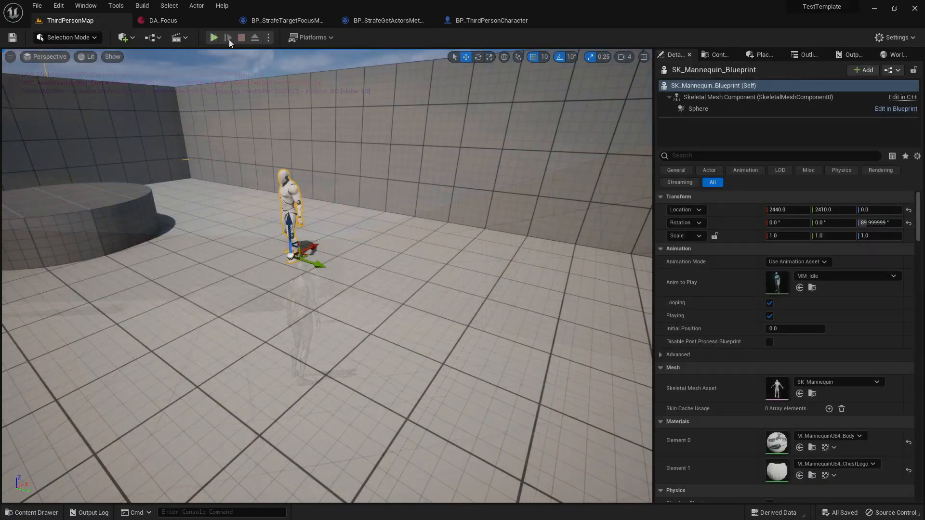
Play-test ThirdPersonMap with the Dynamic multiplier method, running around the enemy from several angles to compare its multiplier score.
left_click(255, 37)
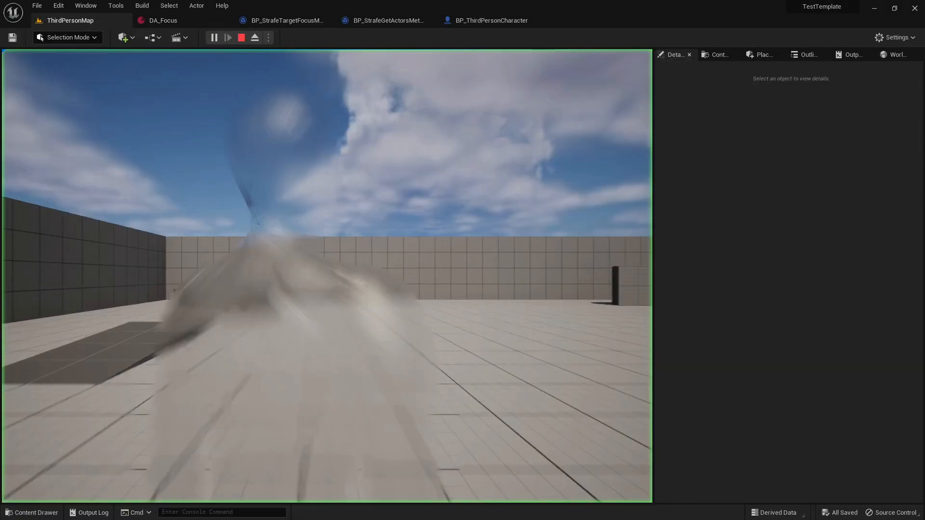
key("w")
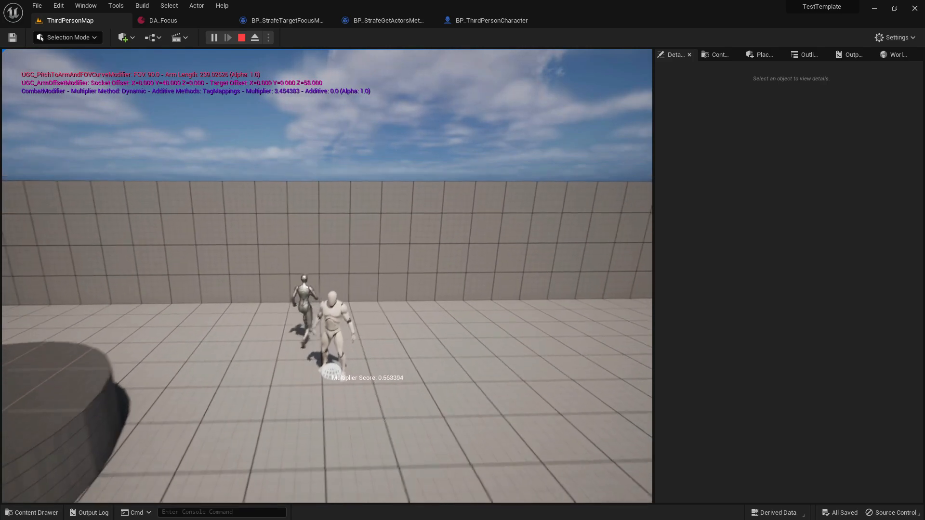
key("w")
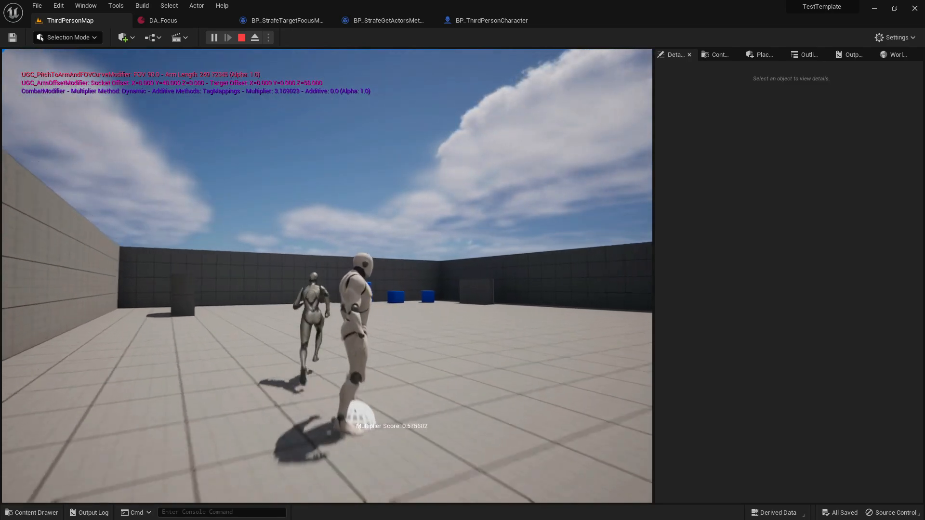
key("w")
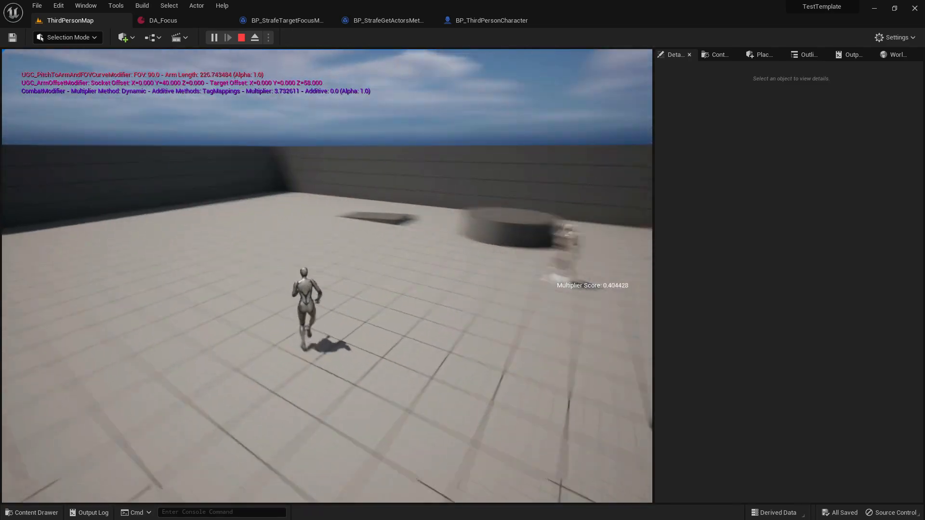
key("w")
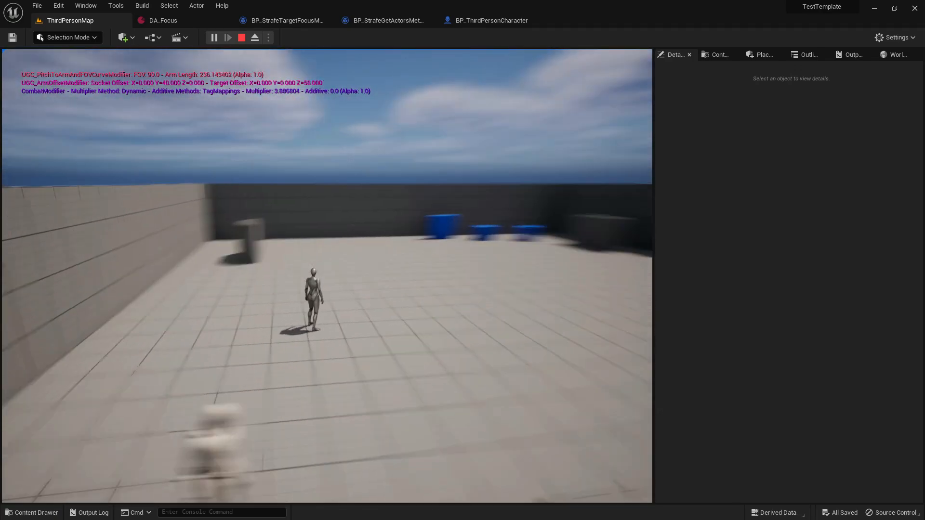
key("w")
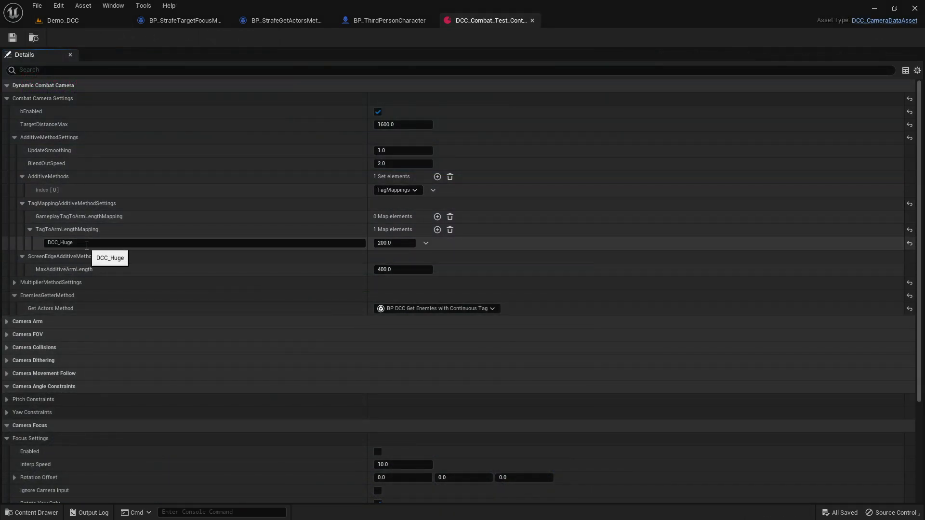
Set the DCC_Huge entry of TagToArmLengthMapping to 200.0 in DCC_Combat_Test_Continuous and save the asset.
left_click(51, 243)
left_click(181, 243)
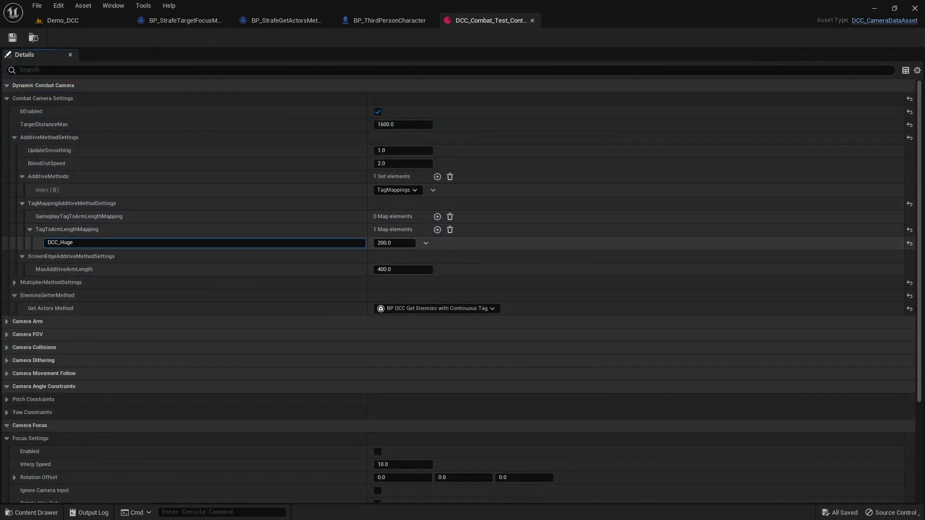
left_click_drag(395, 243, 378, 243)
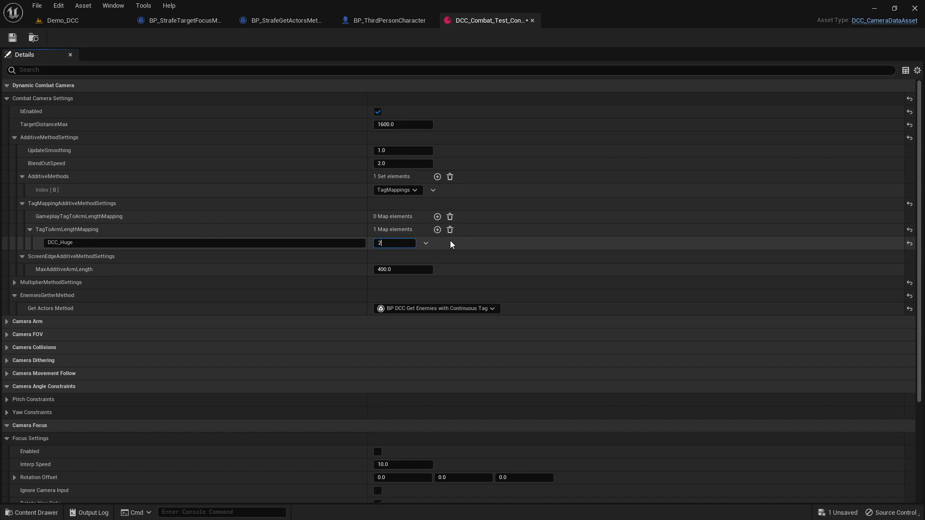
left_click(16, 40)
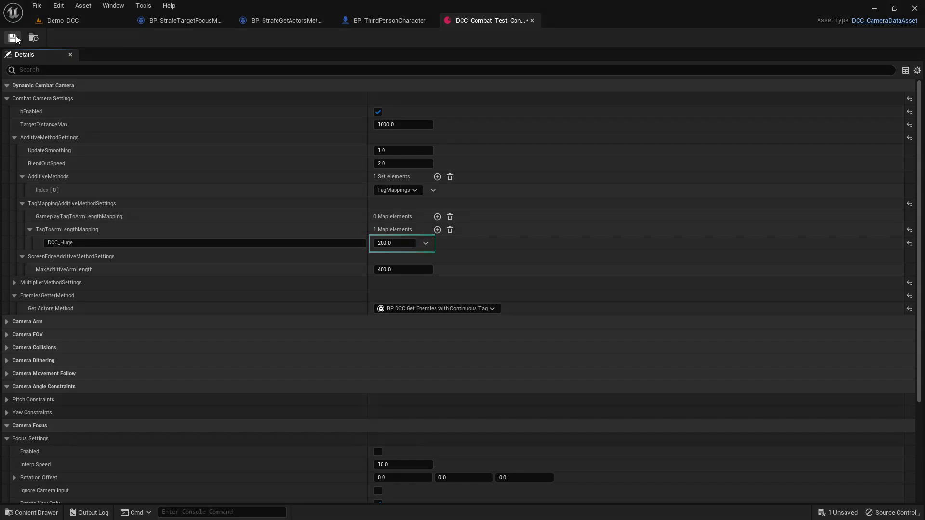
left_click(13, 37)
Play the Demo_DCC map and run into the Continuous area toward the huge enemy to check the TagMappings additive arm length.
left_click(62, 21)
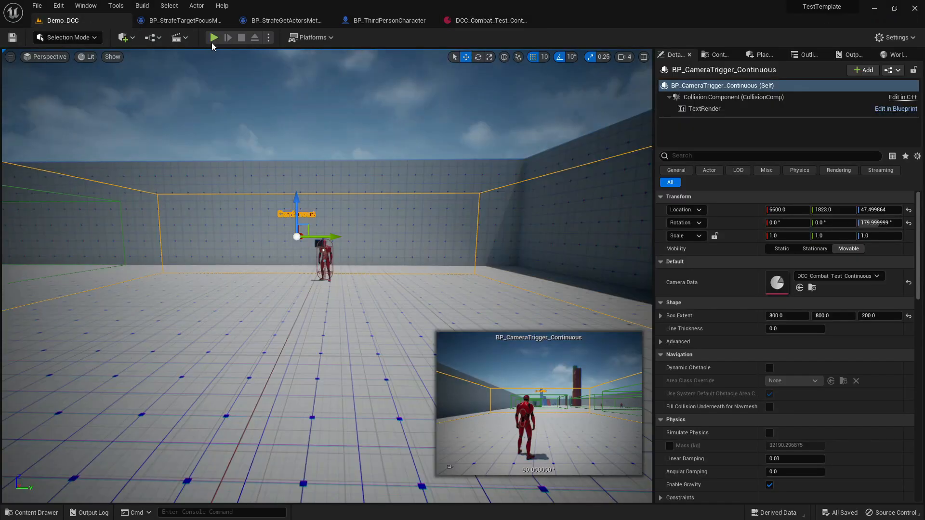
left_click(212, 39)
key("w")
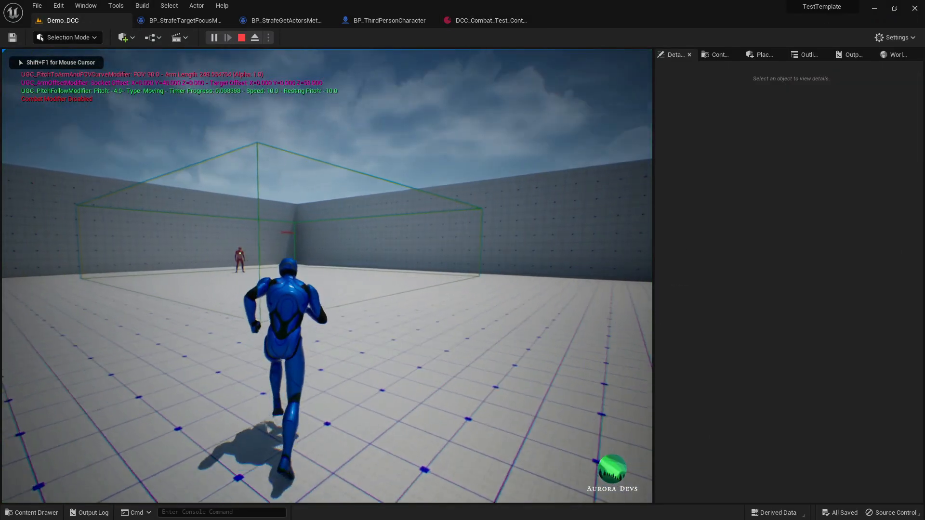
key("w")
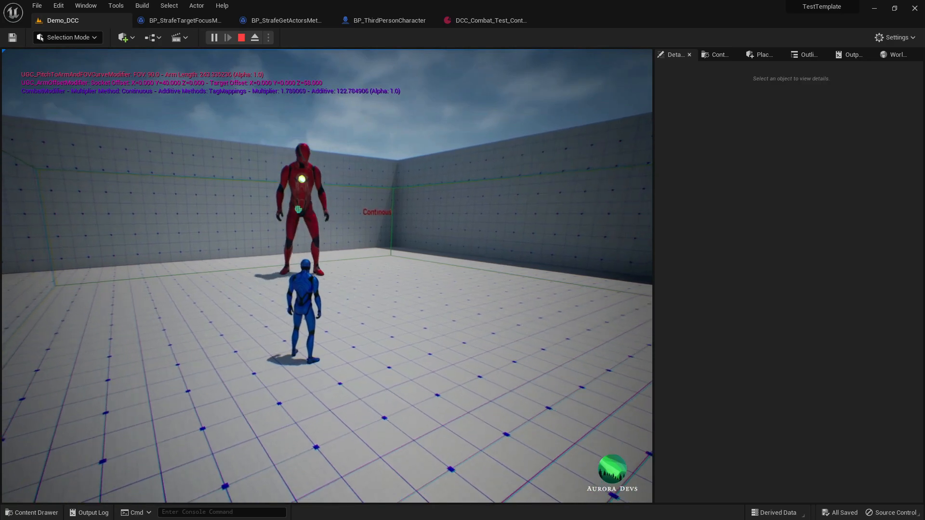
key("w")
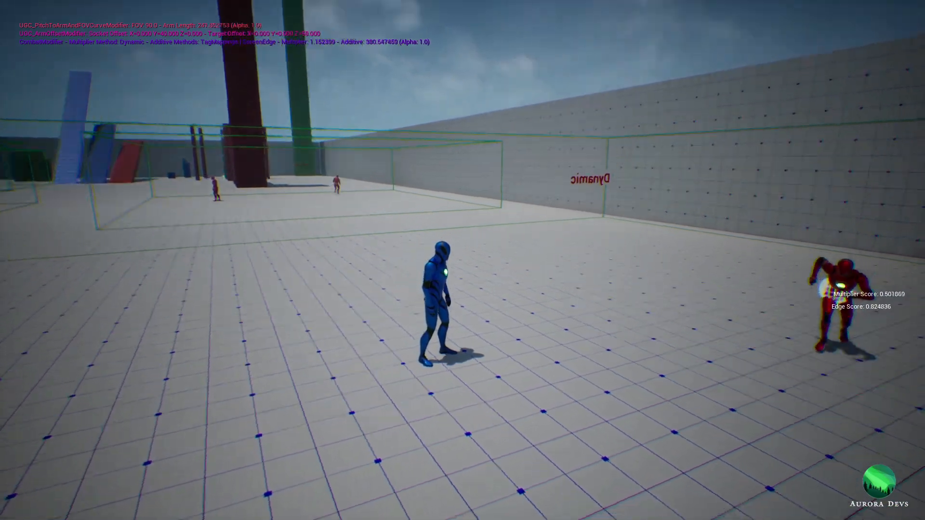
Move the character around the enemy in the Dynamic area to check the ScreenEdge additive method's arm length.
key("d")
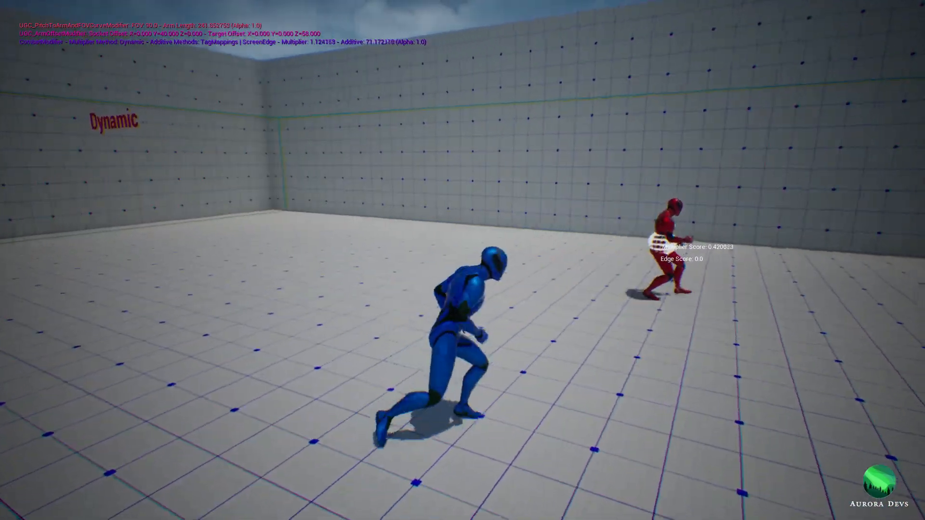